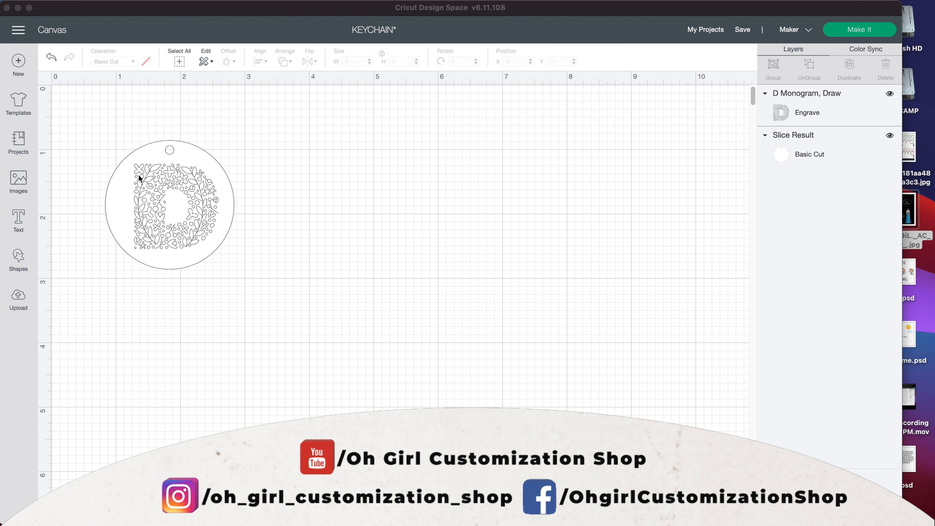
left_click(149, 185)
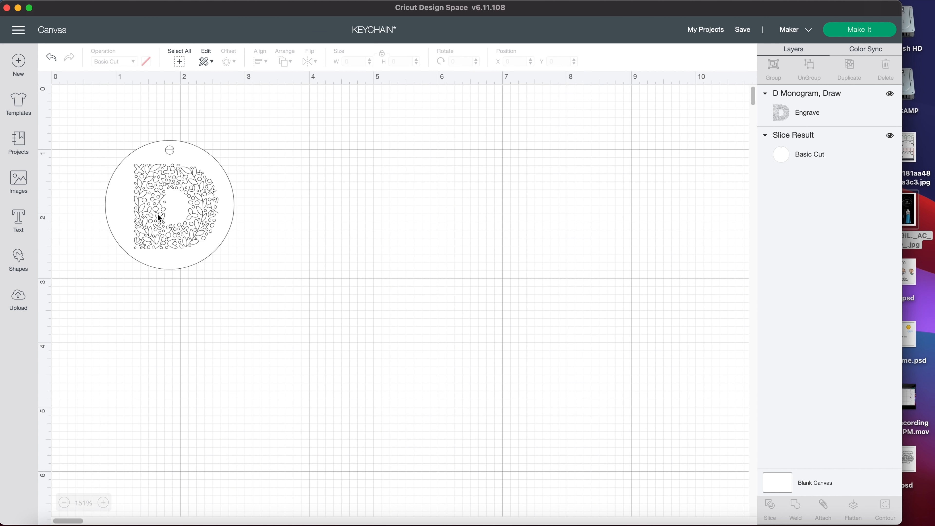
left_click(170, 158)
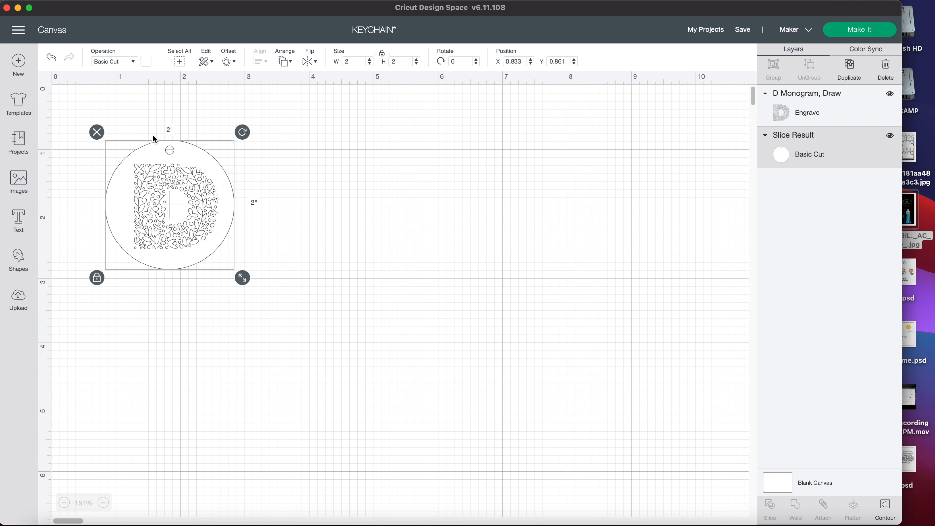
- Add a circle to the canvas and check the keychain blank's dimensions in the reference image 61LStysm9iL._AC_SL1500_.jpg
left_click(20, 262)
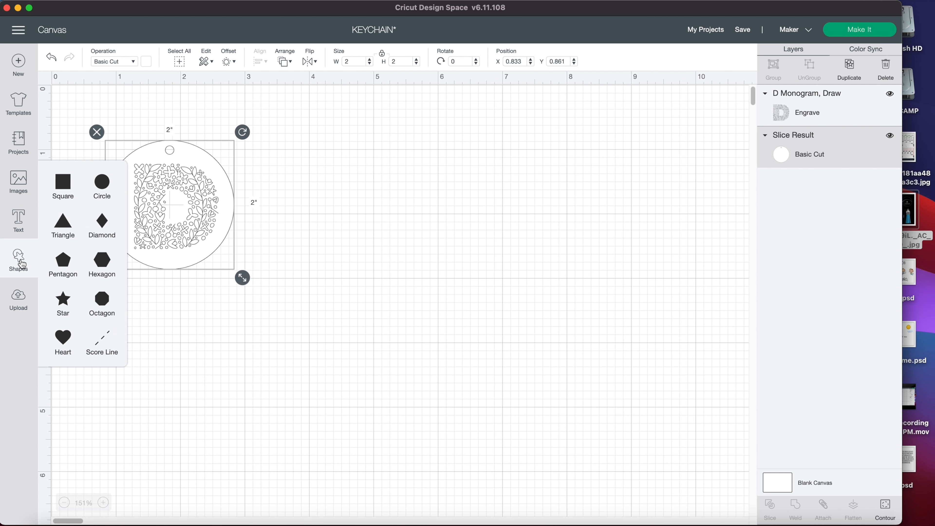
left_click(102, 182)
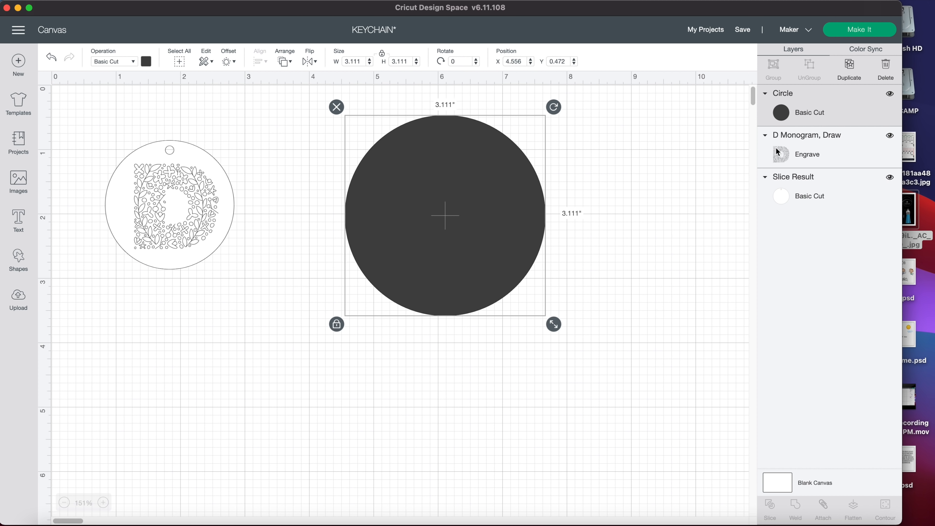
left_click(909, 213)
key("space")
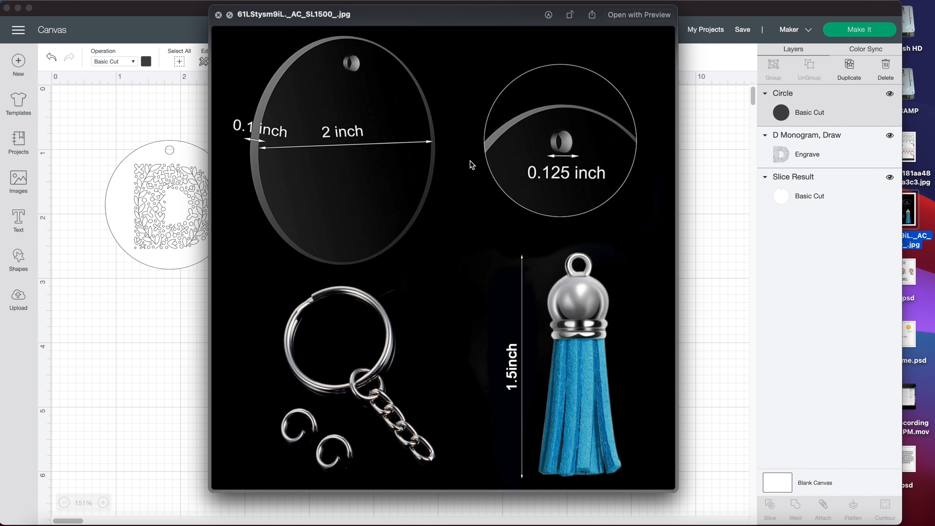
key("space")
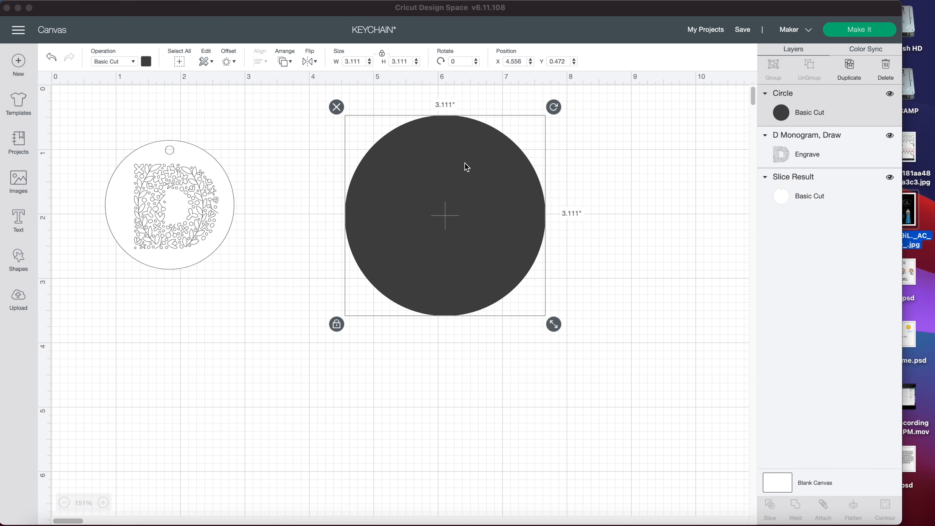
- Resize the new circle to 2 inches wide and move it level with the monogram disc
left_click(364, 64)
double_click(352, 62)
type("2")
key("Return")
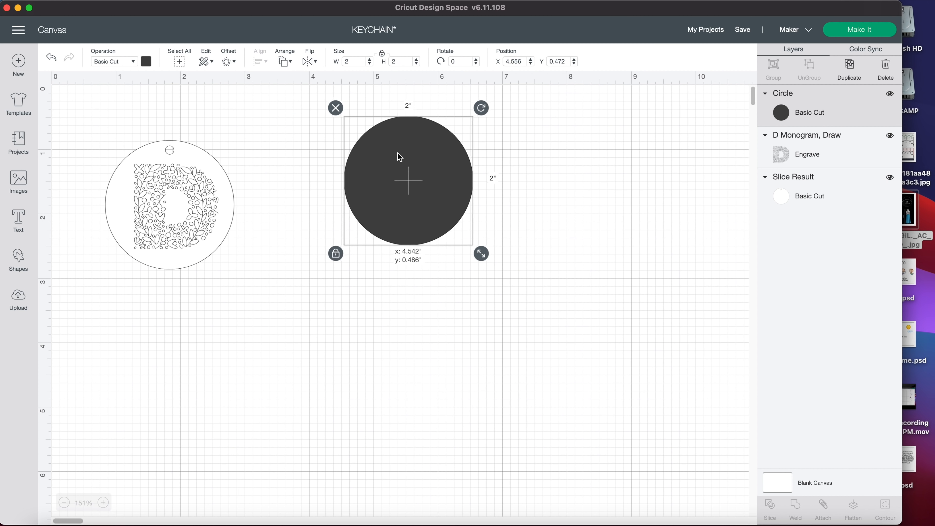
left_click_drag(403, 140, 398, 172)
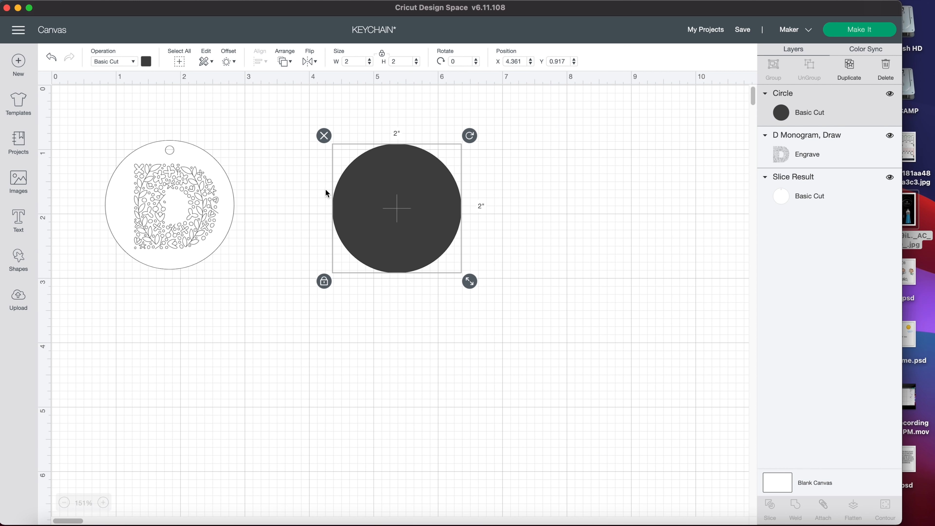
- Add a second circle beside the large one and set its width to 0.125 inch for the keychain hole
left_click(18, 259)
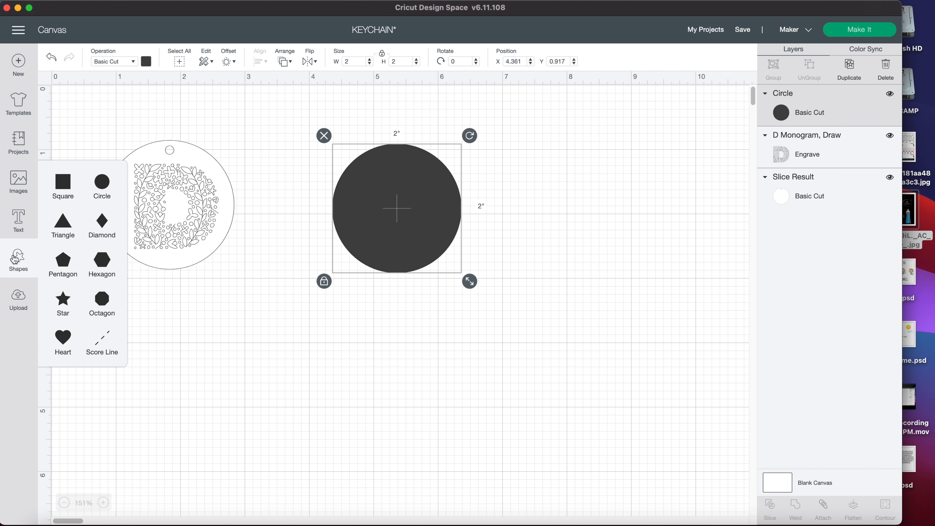
left_click(103, 184)
left_click_drag(291, 223, 593, 202)
left_click_drag(634, 338, 514, 198)
double_click(354, 62)
type("0.1225")
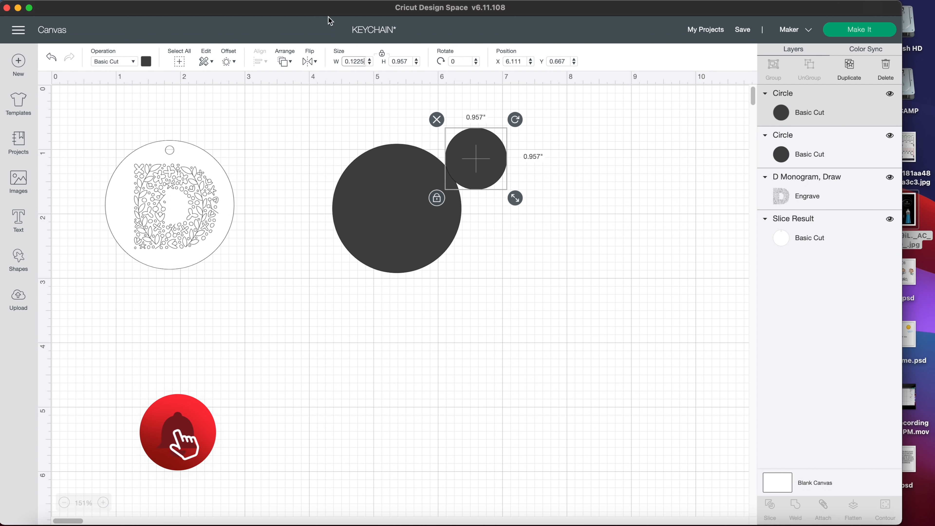
key("Return")
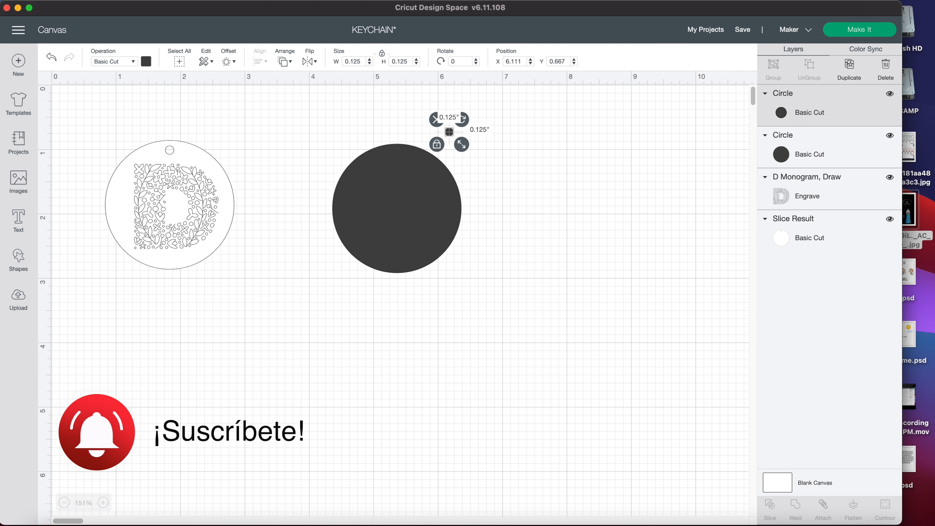
- Place the 0.125-inch circle just inside the large circle's upper edge and center the two circles horizontally
left_click_drag(449, 132, 331, 179)
left_click(439, 141)
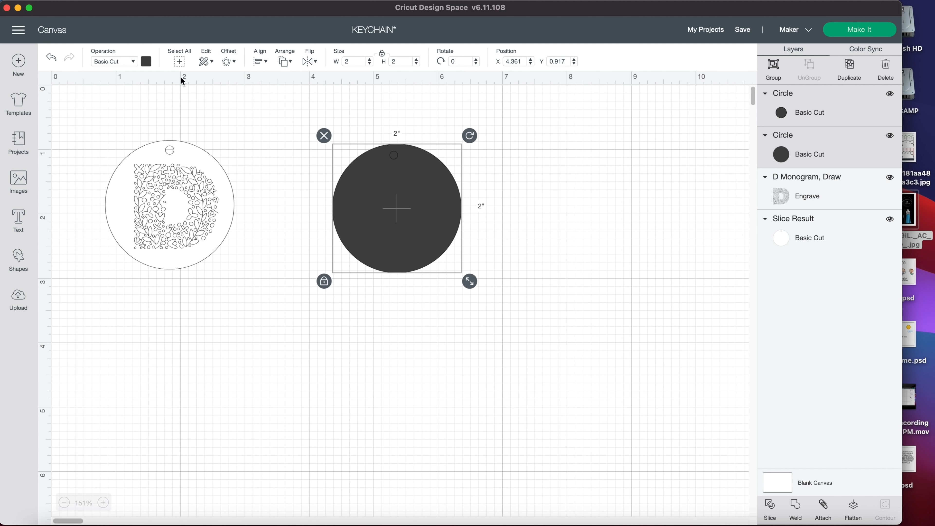
left_click(260, 61)
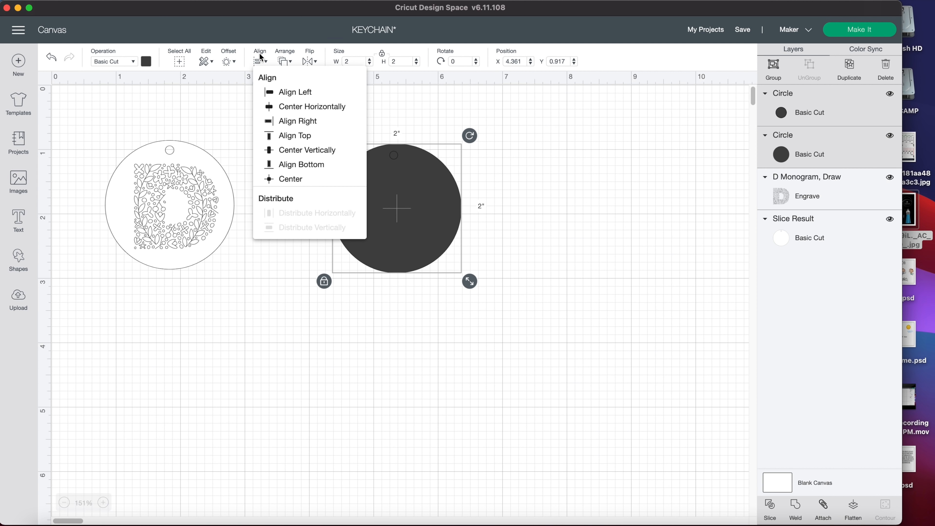
left_click(280, 107)
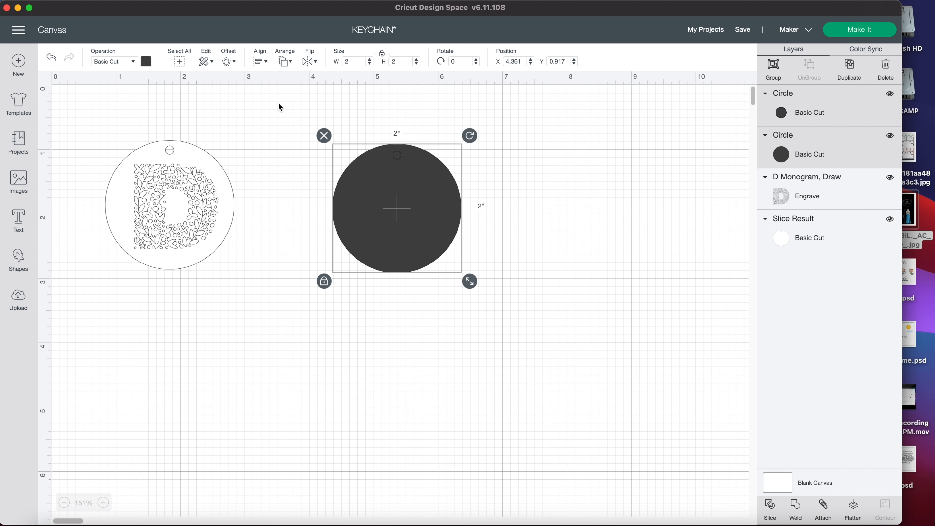
- Slice the small circle out of the 2-inch circle and delete the leftover hole pieces
left_click(422, 132)
left_click_drag(427, 130, 364, 168)
left_click(770, 510)
left_click_drag(422, 188, 351, 255)
left_click(377, 159)
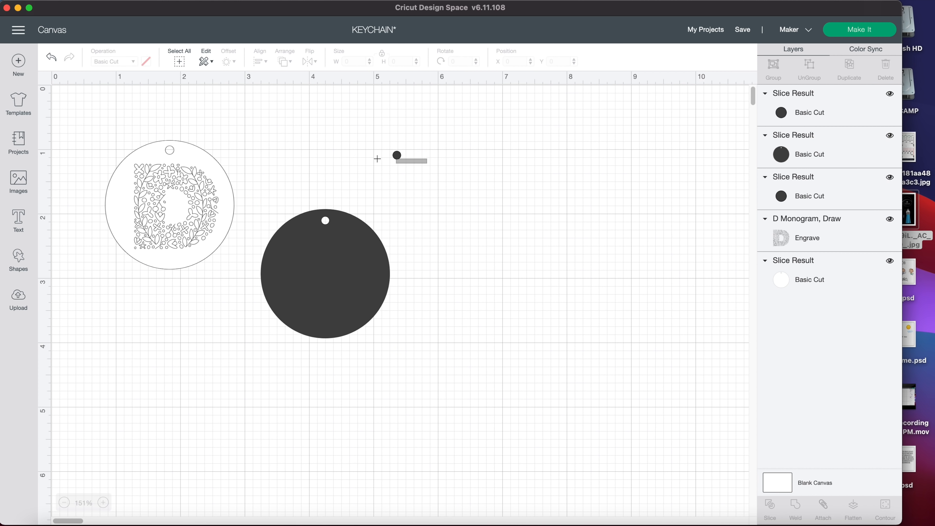
left_click_drag(377, 159, 356, 156)
key("BackSpace")
- Move the sliced disc beside the monogram disc and change its material color to white
left_click_drag(321, 276, 347, 215)
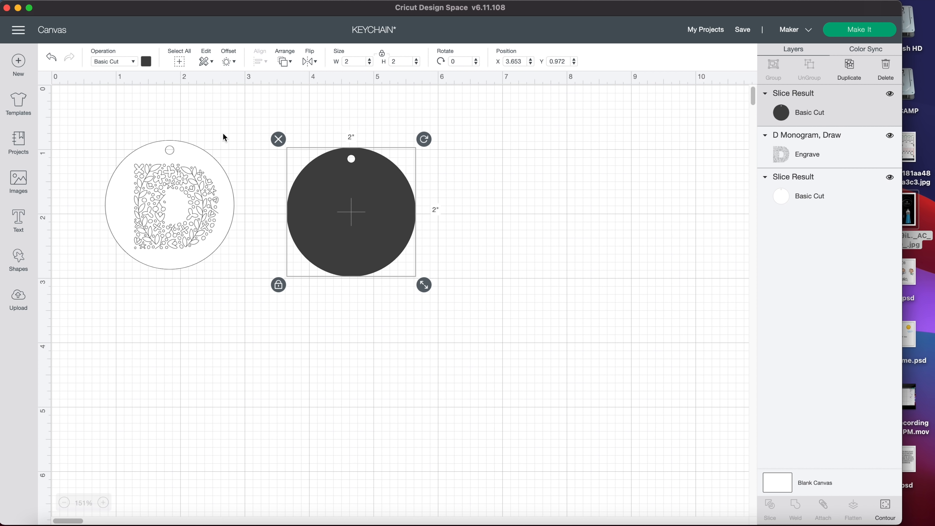
left_click(146, 62)
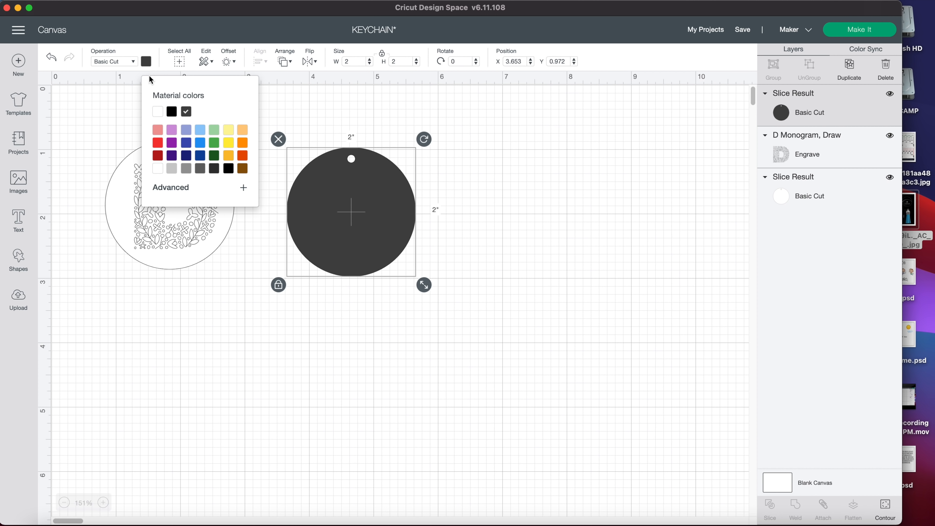
left_click(158, 111)
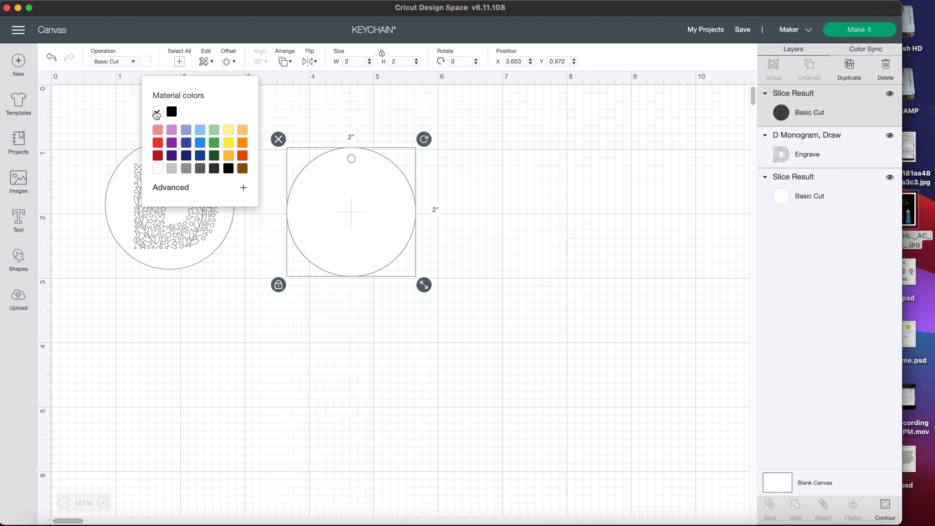
left_click(332, 229)
left_click(243, 306)
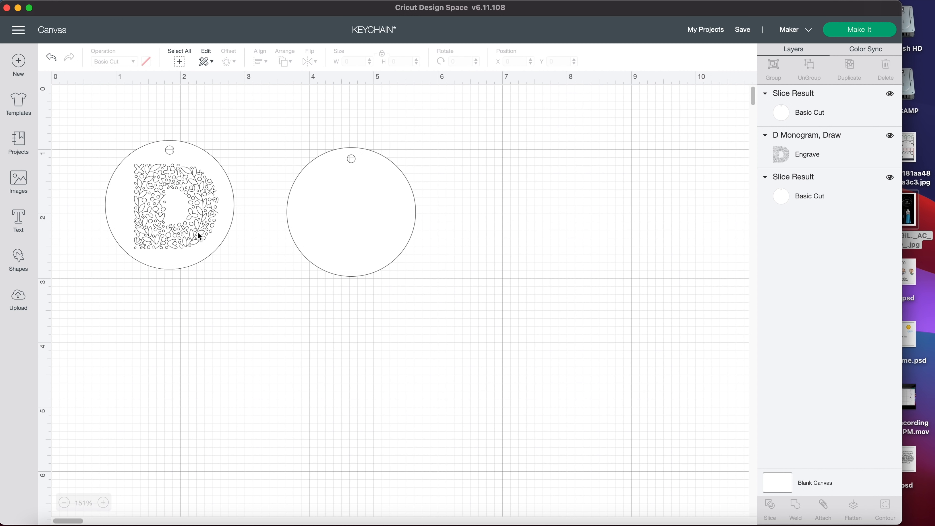
- Delete the blank white disc, keeping the one with the D monogram
left_click(386, 219)
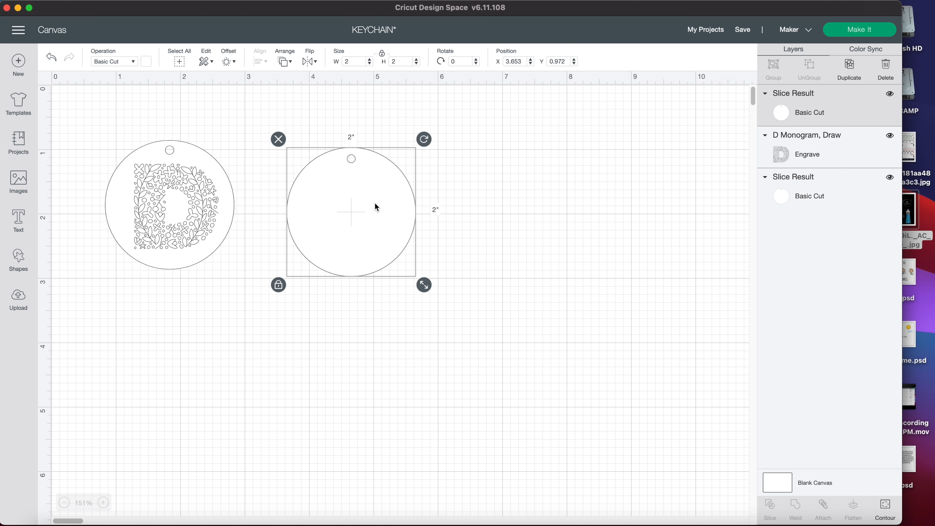
key("Delete")
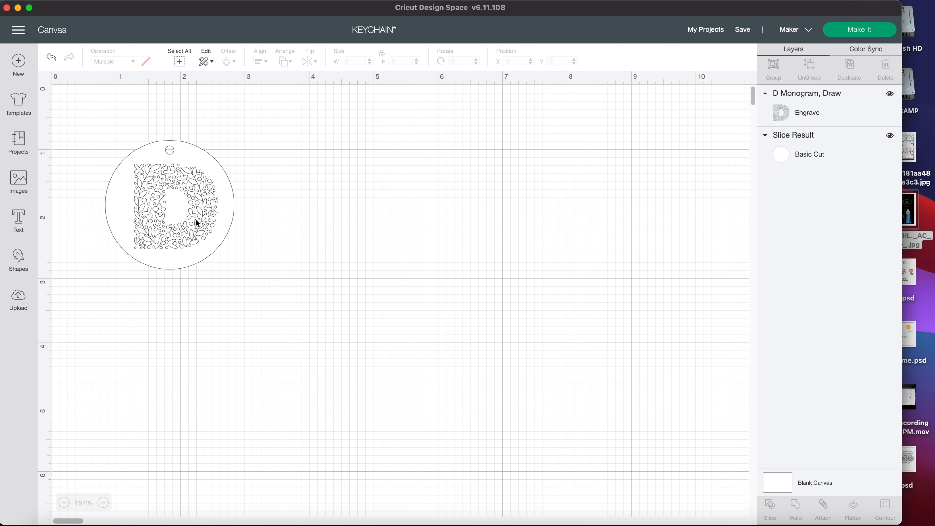
- Move the keychain disc and its D monogram together about 3 inches to the right on the canvas
left_click_drag(166, 104, 253, 272)
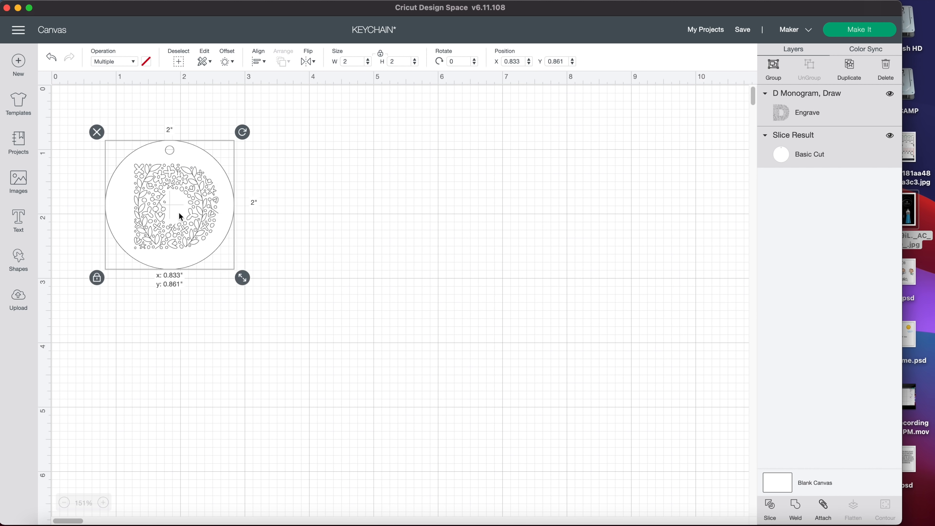
left_click_drag(180, 215, 366, 214)
left_click(227, 208)
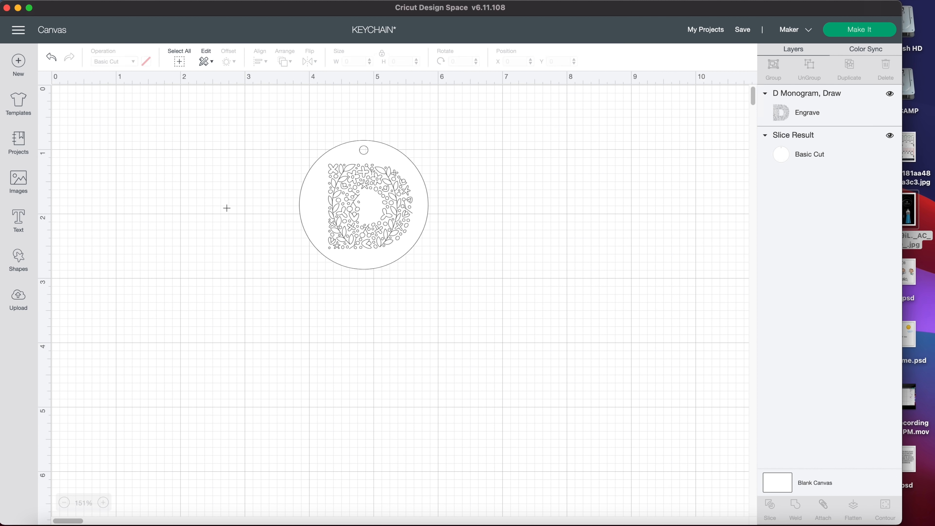
- Search the image library for "D" and filter the results to Draw Only operation images
left_click(336, 215)
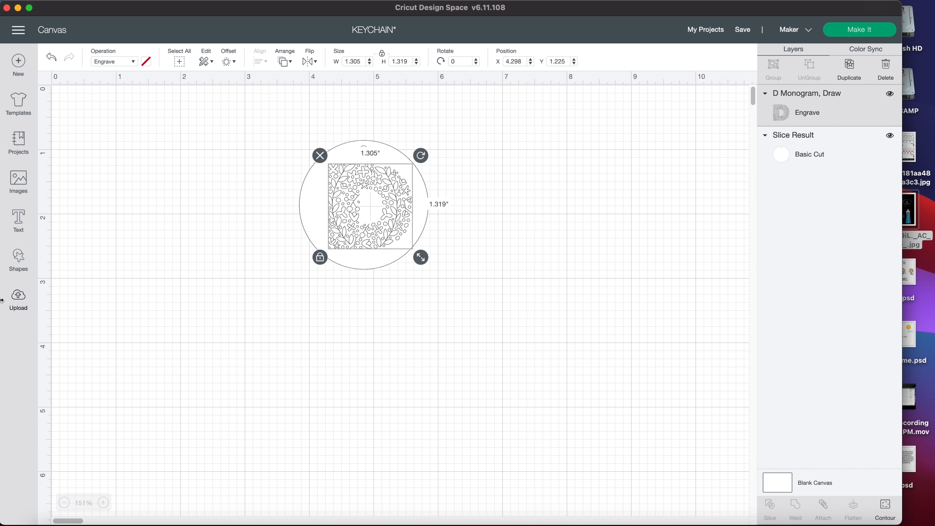
left_click(19, 184)
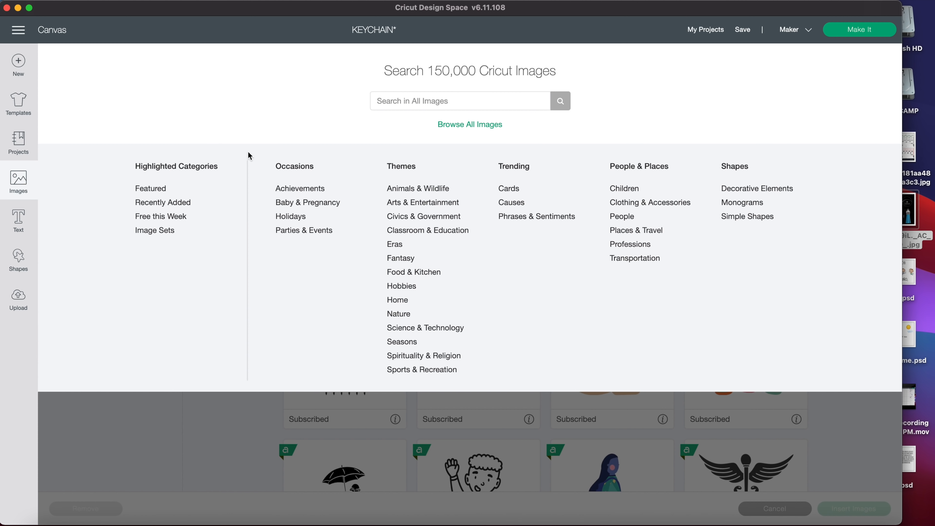
left_click(395, 99)
type("D")
key("Return")
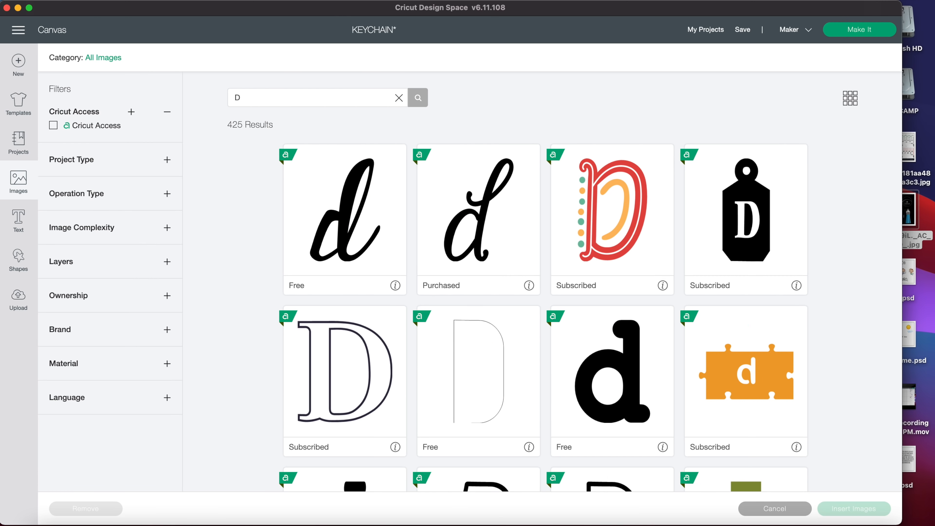
left_click(73, 160)
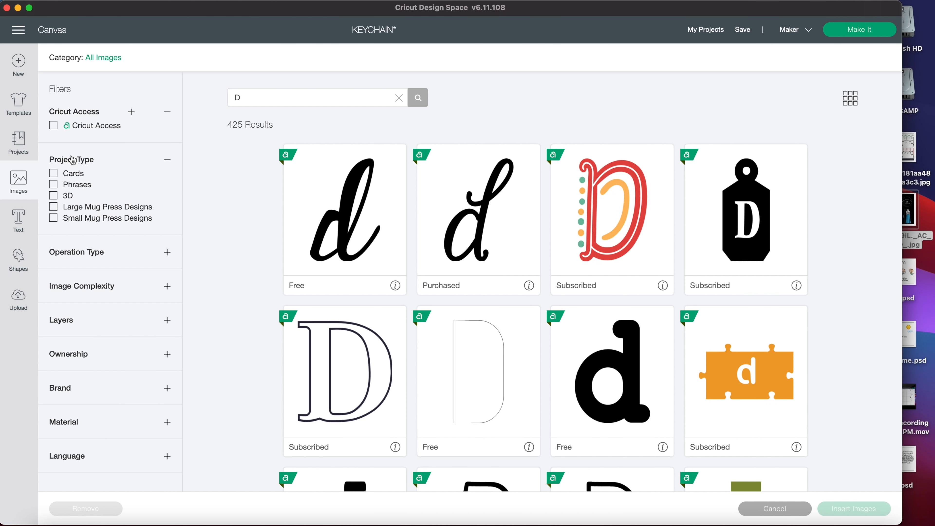
left_click(73, 160)
left_click(70, 192)
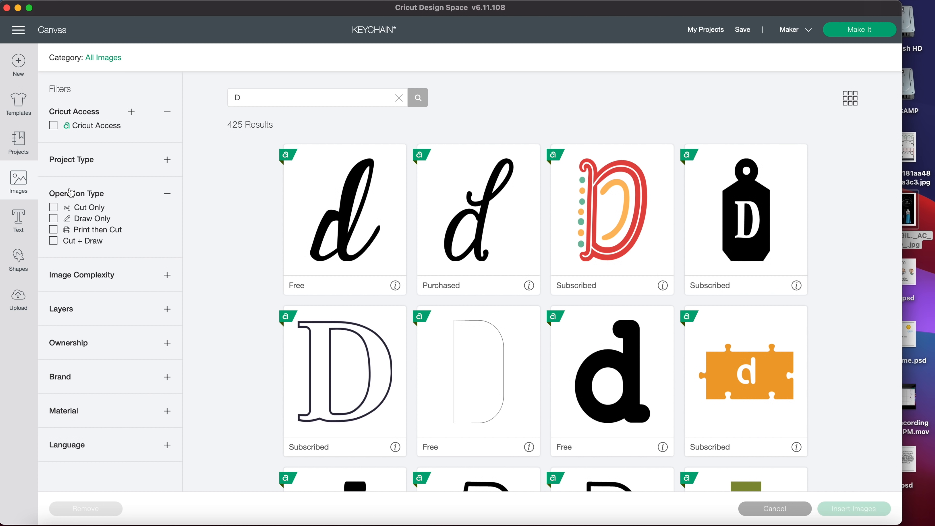
left_click(54, 220)
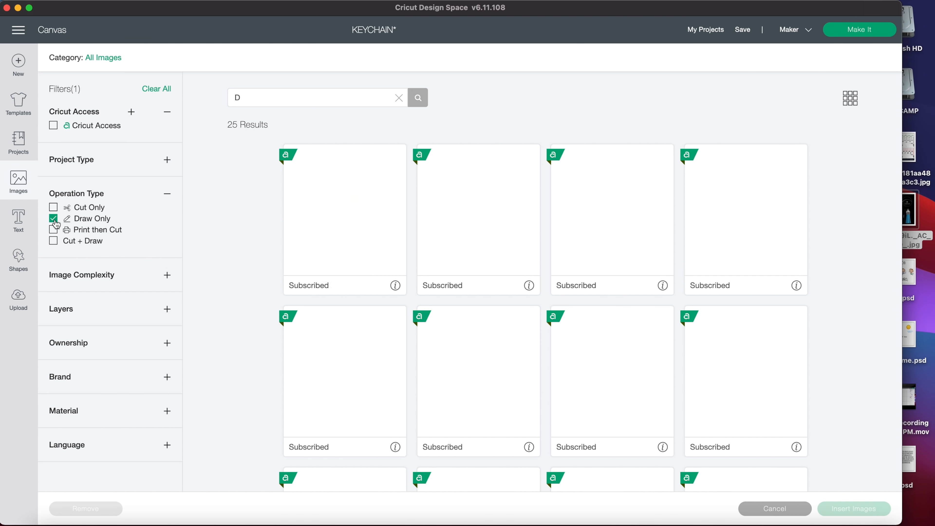
- Browse the draw-only D designs, including the floral monogram, and return to the canvas without inserting an image
scroll(603, 245, "down", 3)
scroll(604, 250, "down", 10)
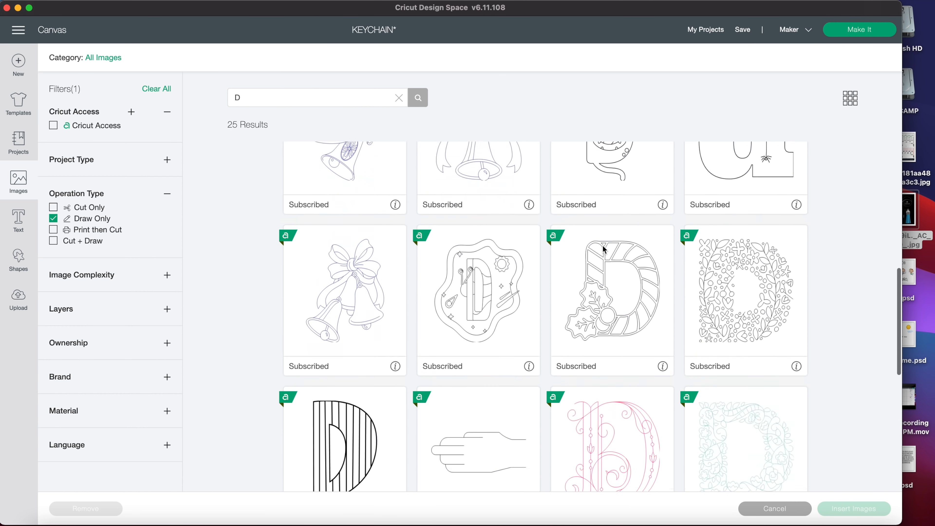
scroll(602, 245, "up", 5)
scroll(603, 245, "down", 6)
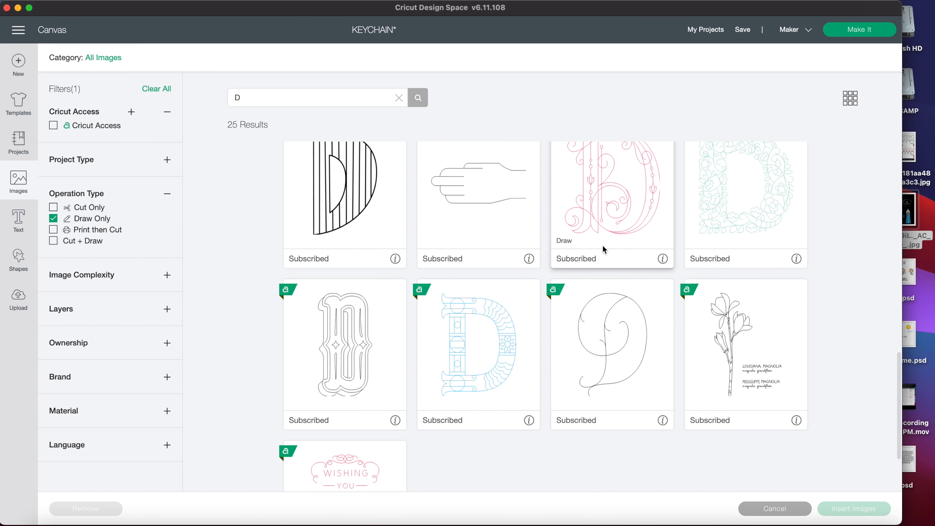
scroll(603, 245, "down", 3)
scroll(602, 245, "up", 10)
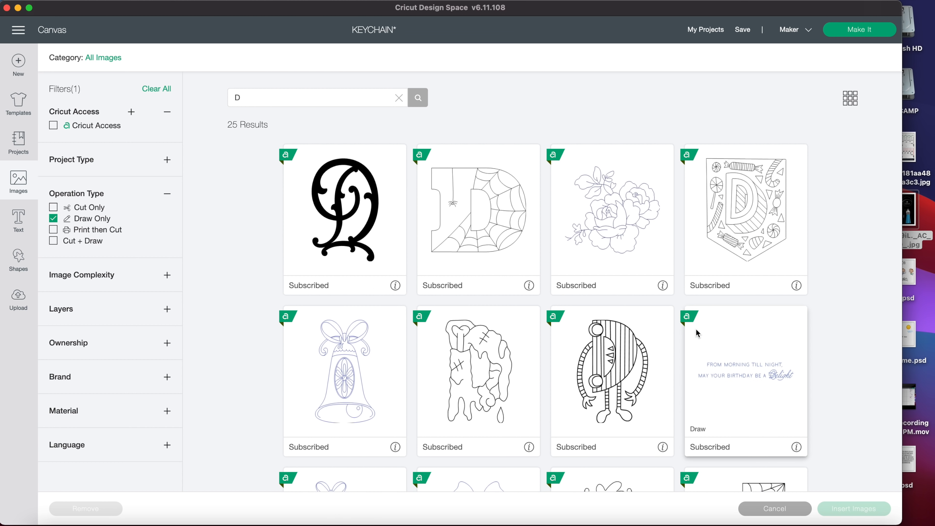
left_click(841, 508)
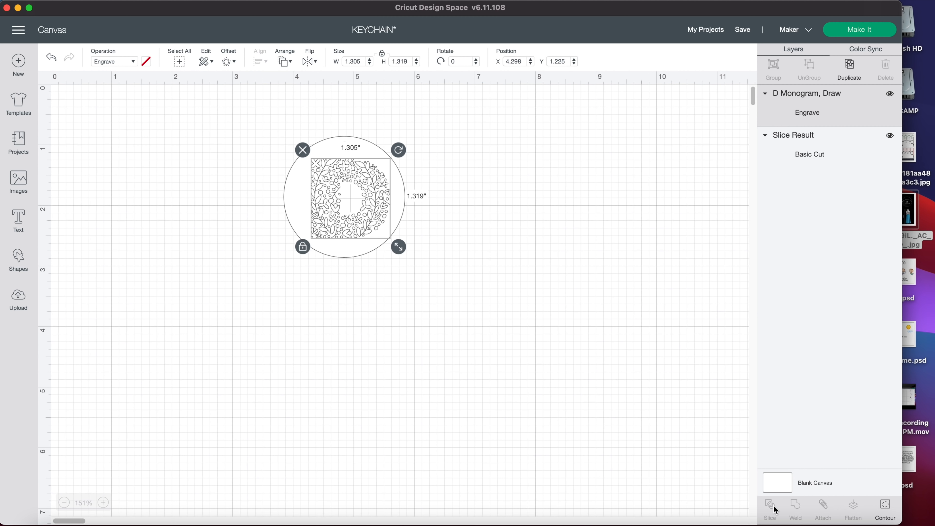
- Set the D monogram's operation to Engrave
left_click(415, 198)
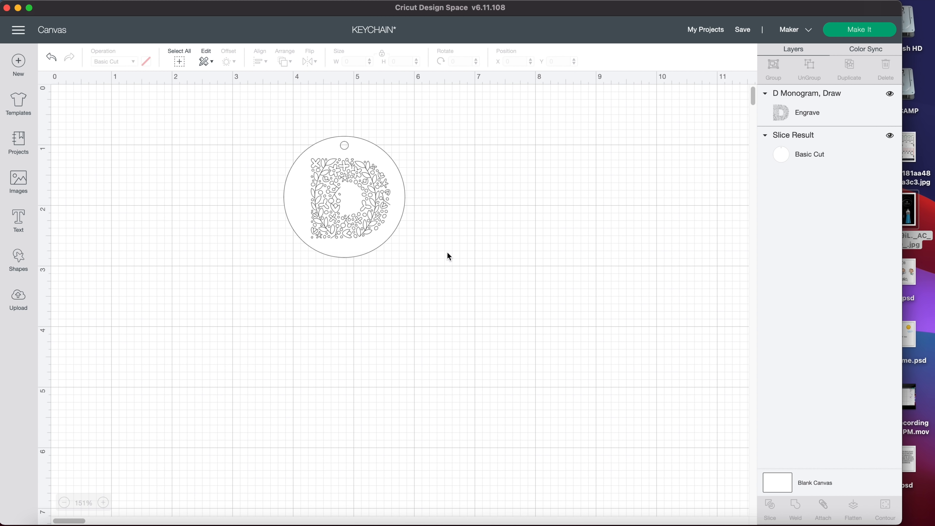
left_click(351, 193)
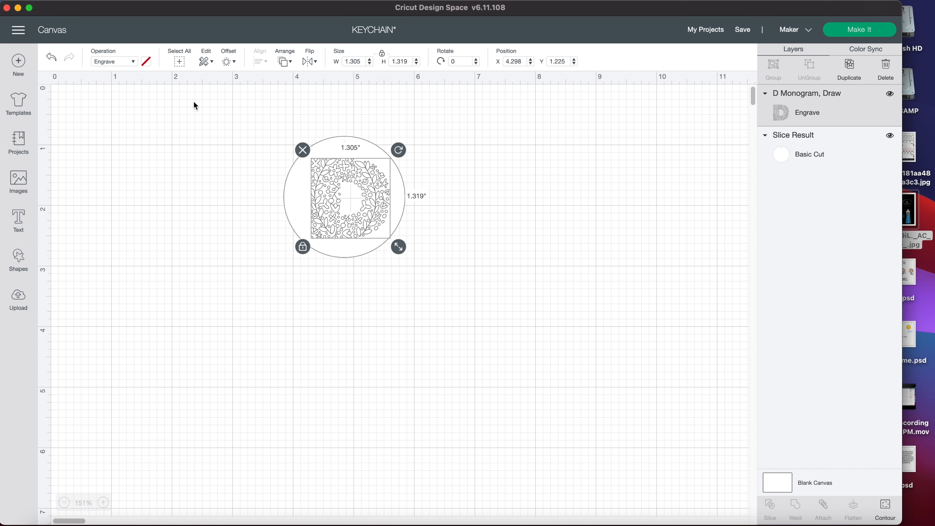
left_click(113, 61)
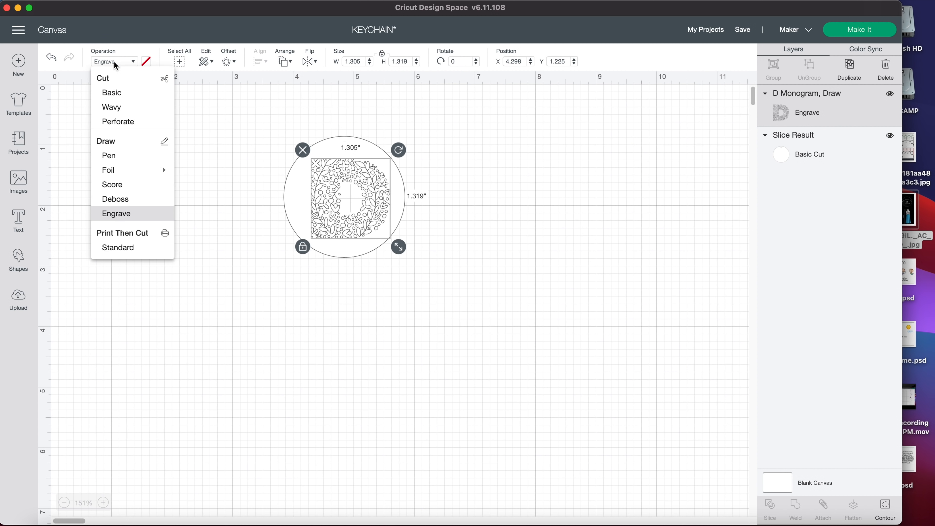
left_click(106, 214)
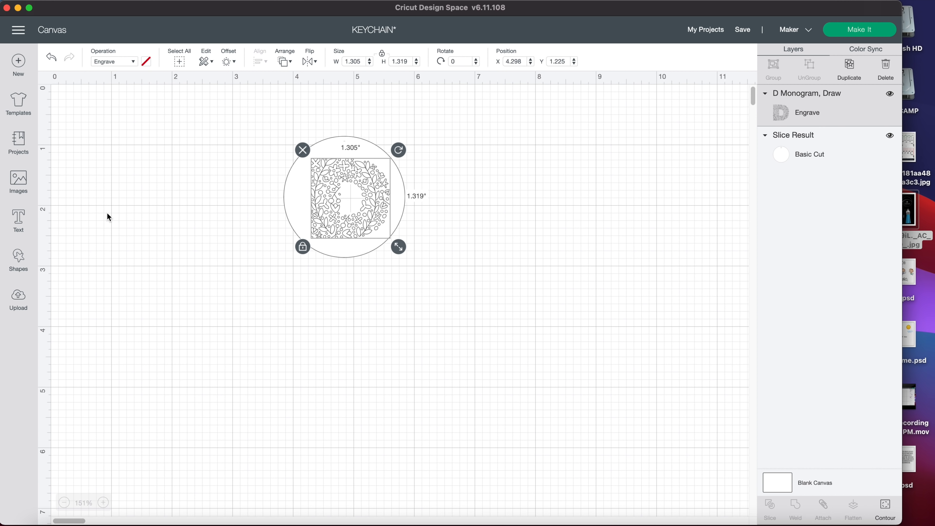
left_click(494, 184)
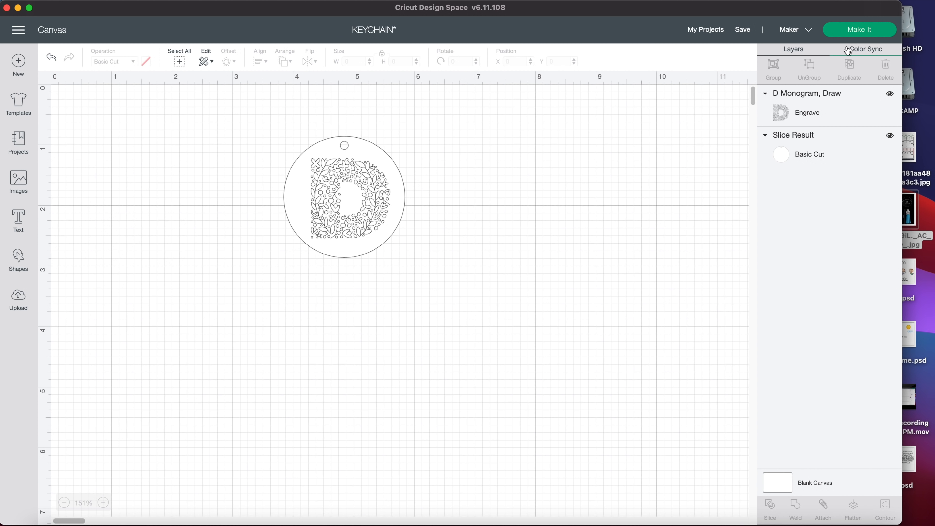
- Send the project to the mat preview and review the Basic Cut and Engrave mats
left_click(853, 32)
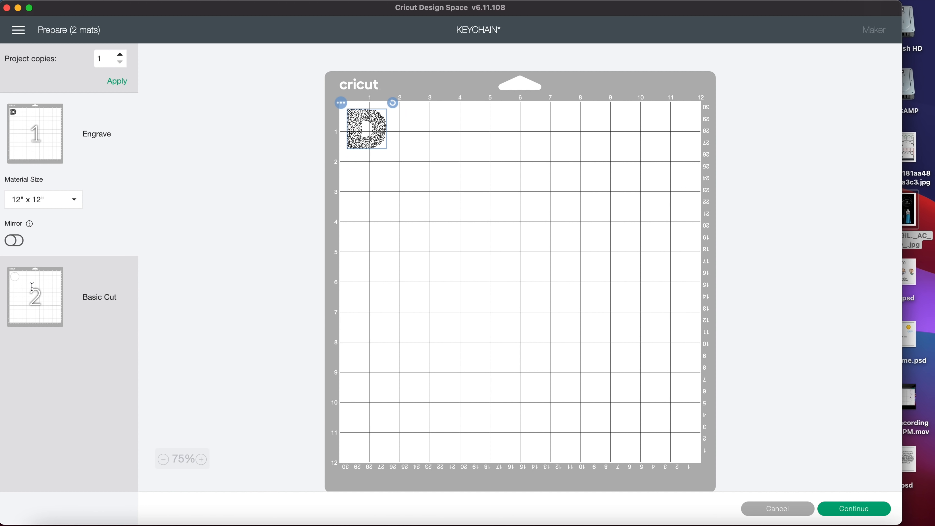
left_click(31, 285)
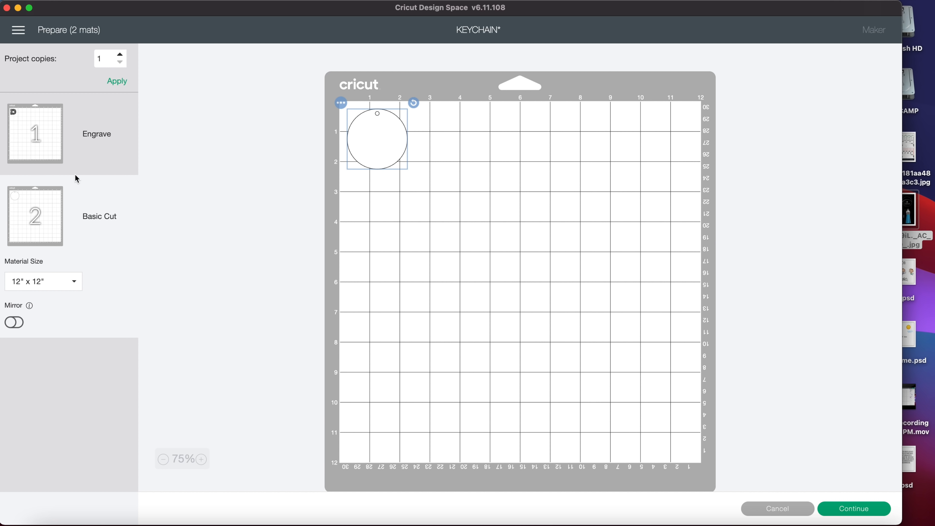
left_click(24, 129)
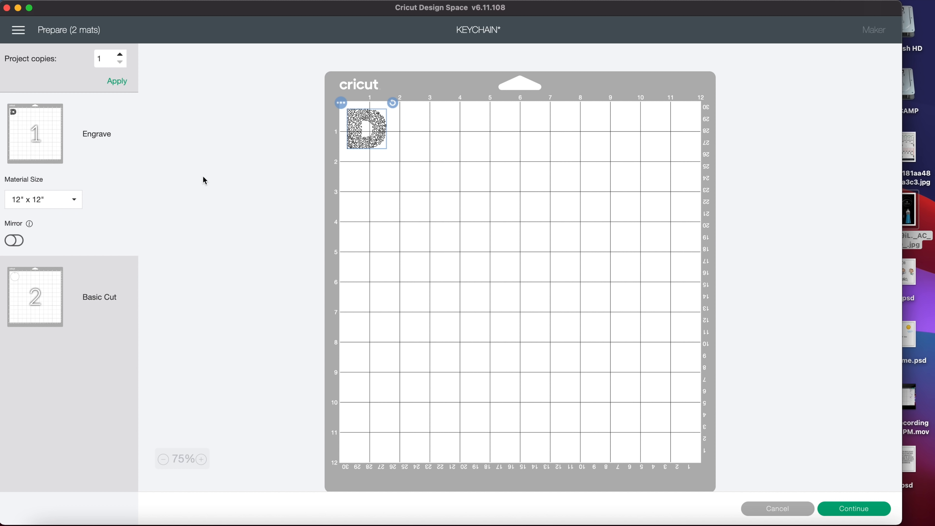
- Move the D monogram to the centre of the Engrave mat, at about 6 inches across and 6 inches down
left_click(351, 175)
left_click(361, 126)
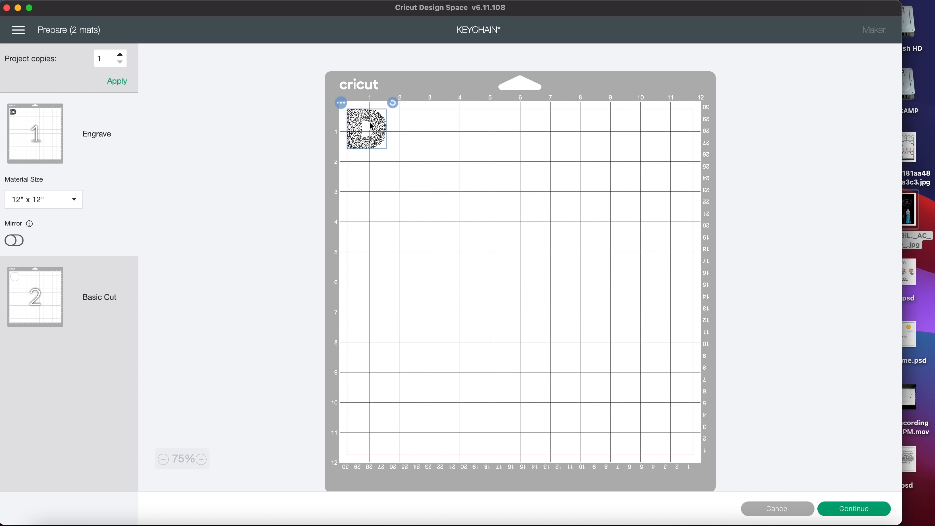
left_click_drag(369, 122, 524, 280)
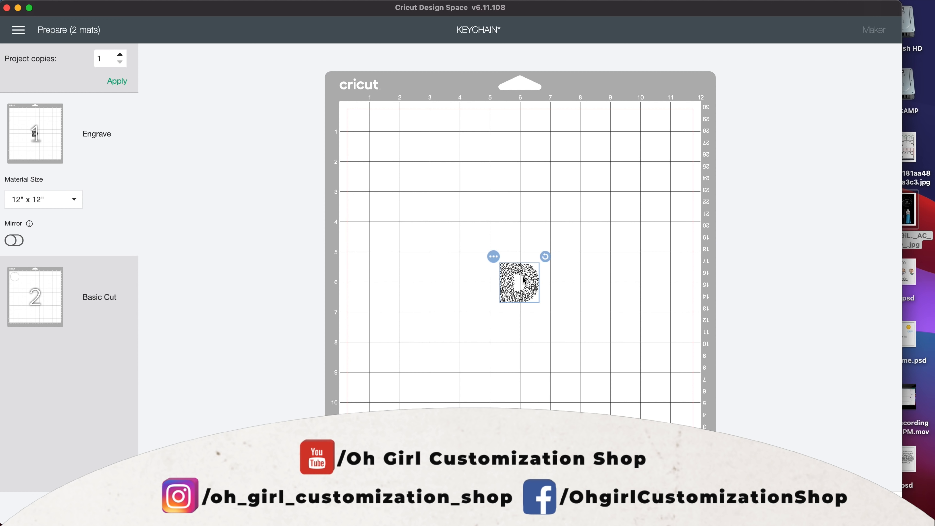
left_click_drag(507, 279, 507, 279)
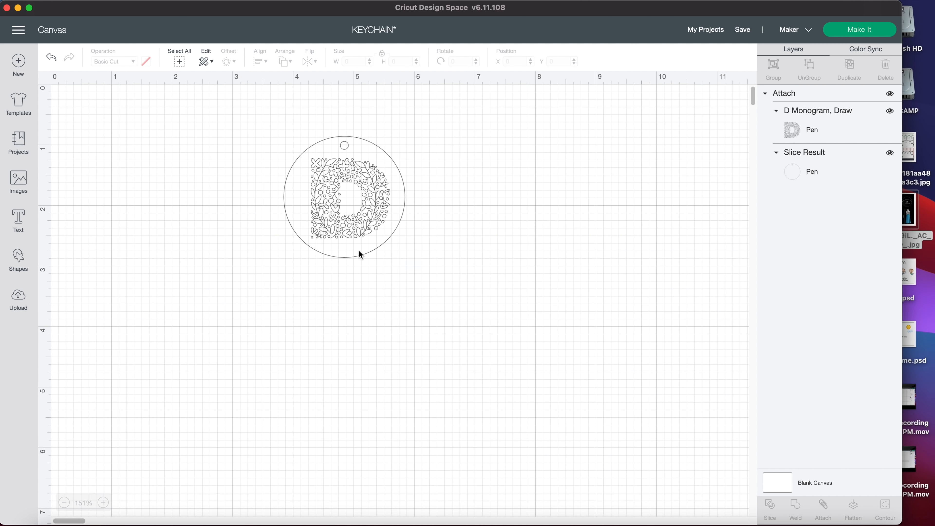
- Detach the D monogram from the keychain disc
left_click(360, 254)
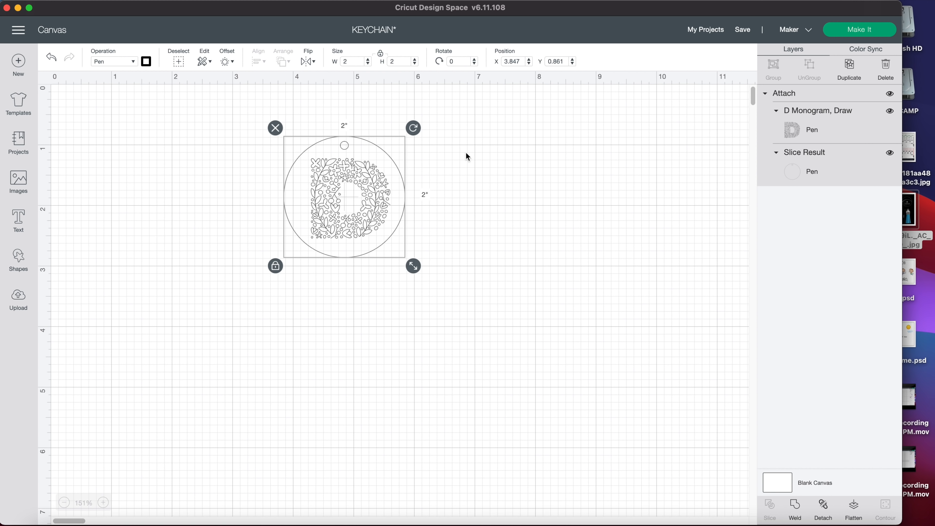
left_click(824, 513)
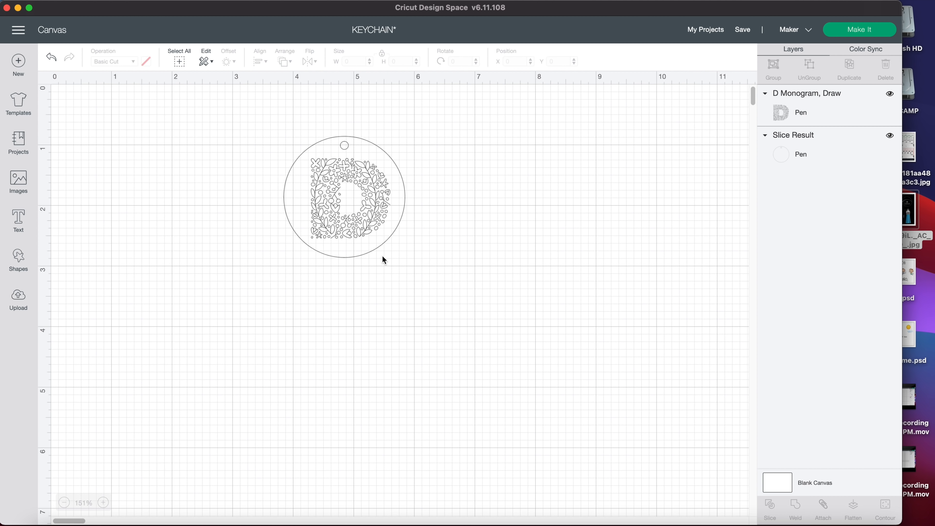
left_click(382, 253)
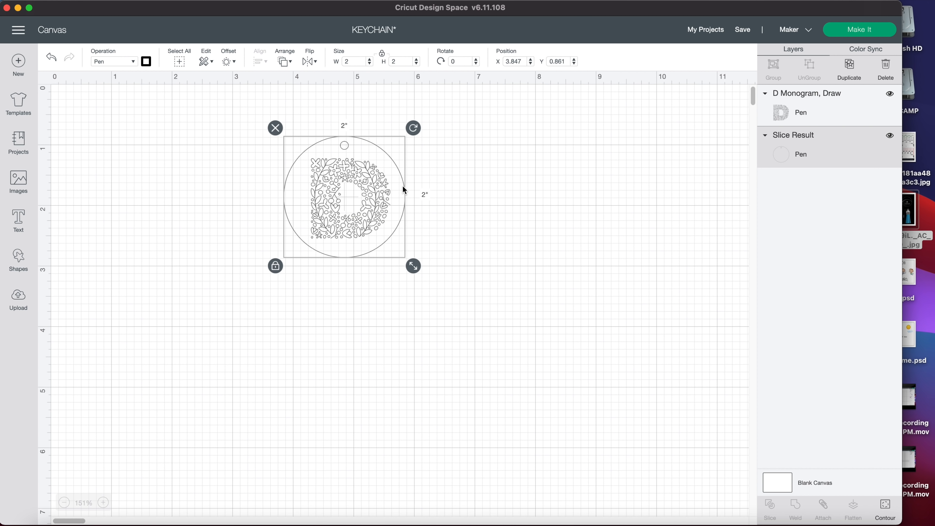
left_click(327, 192)
- Set both the D monogram and the disc to the Pen operation and attach them together
left_click_drag(429, 278, 287, 127)
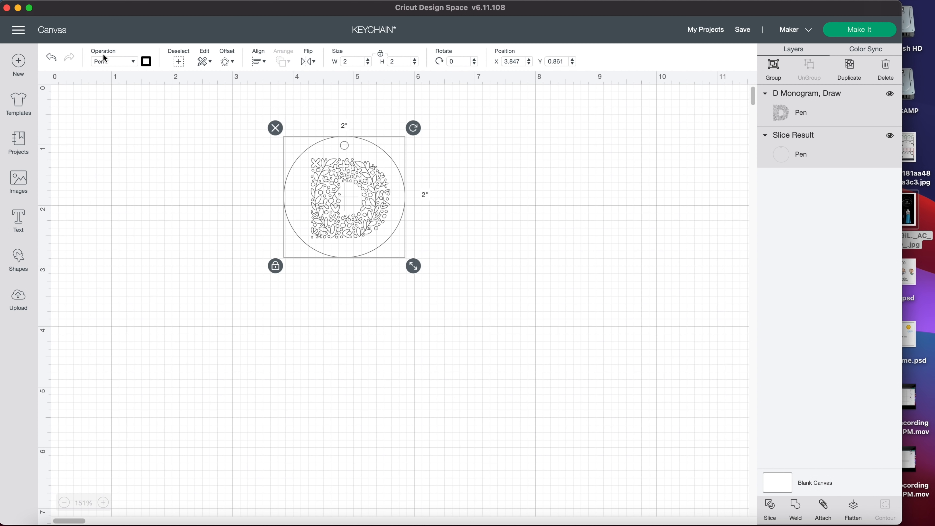
left_click(108, 62)
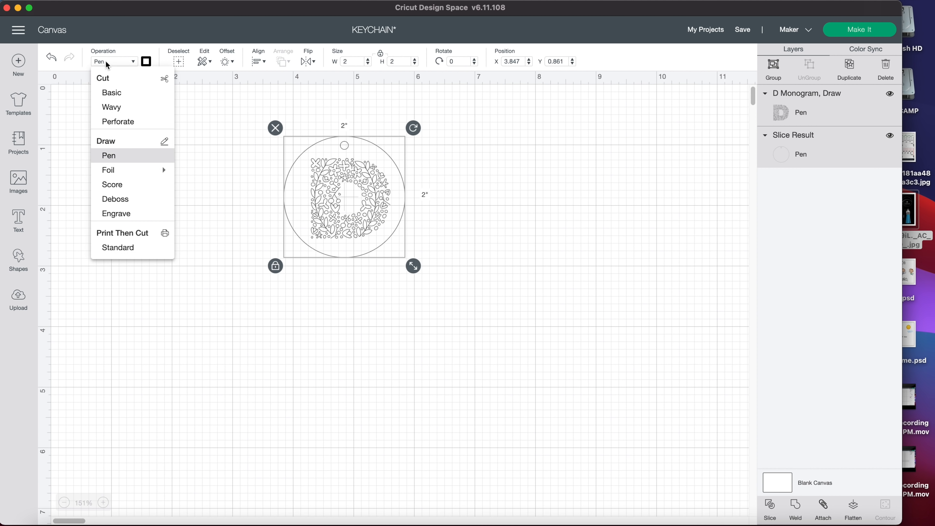
left_click(112, 160)
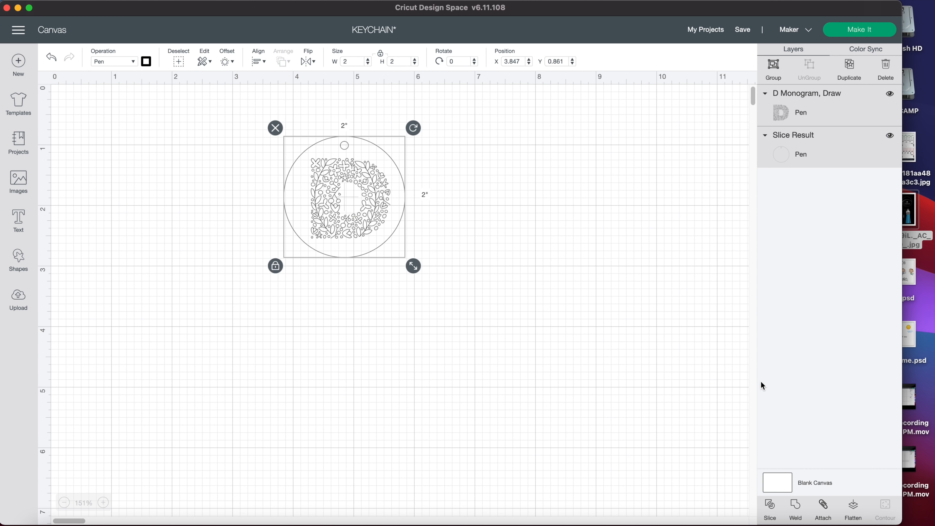
left_click(824, 509)
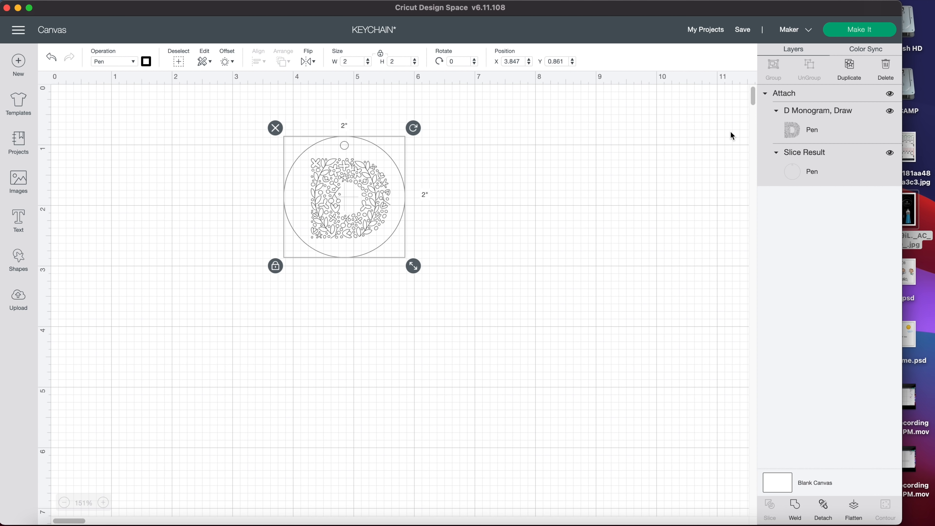
- Send the attached keychain design to the mat preview and centre it at about 6 inches across and 6 inches down
left_click(845, 37)
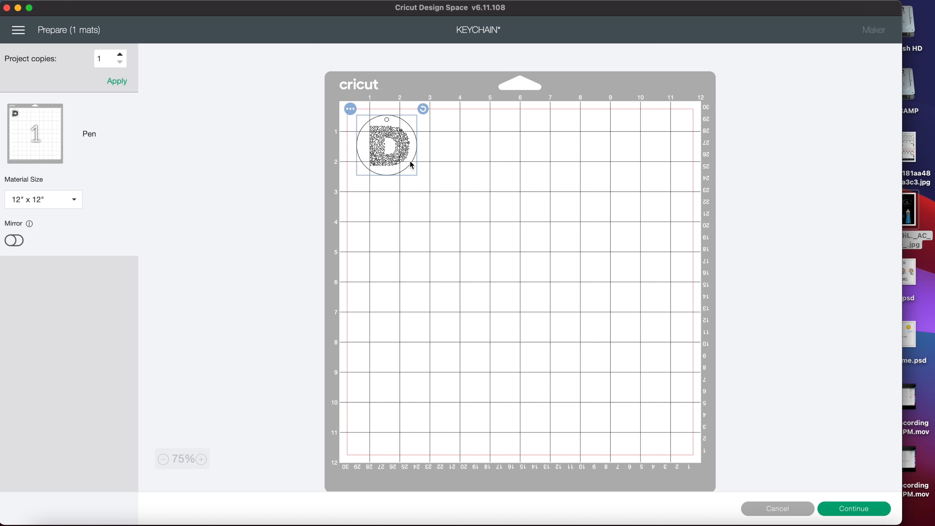
left_click_drag(410, 161, 517, 279)
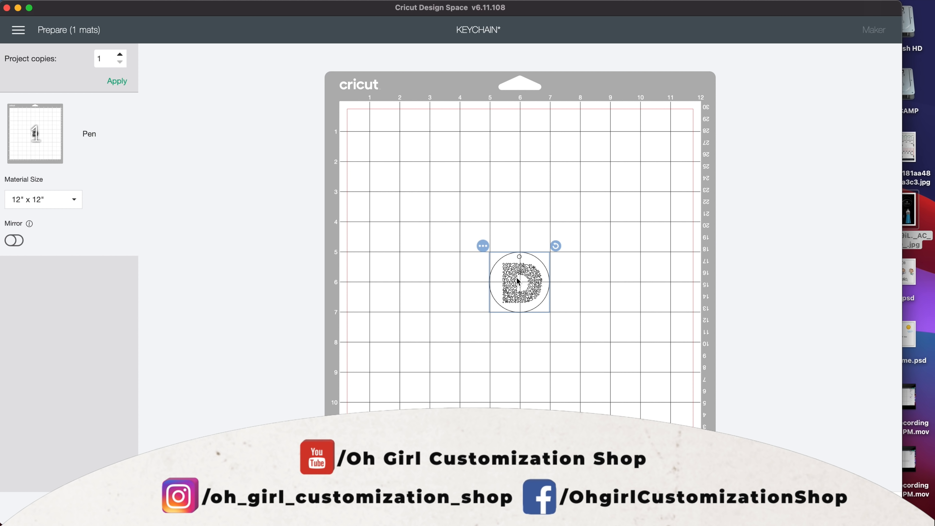
left_click(469, 367)
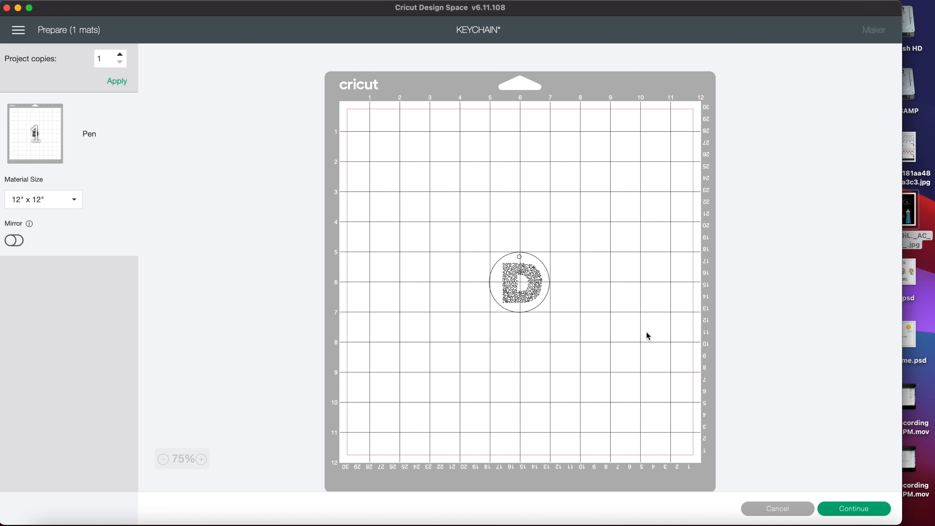
left_click(522, 275)
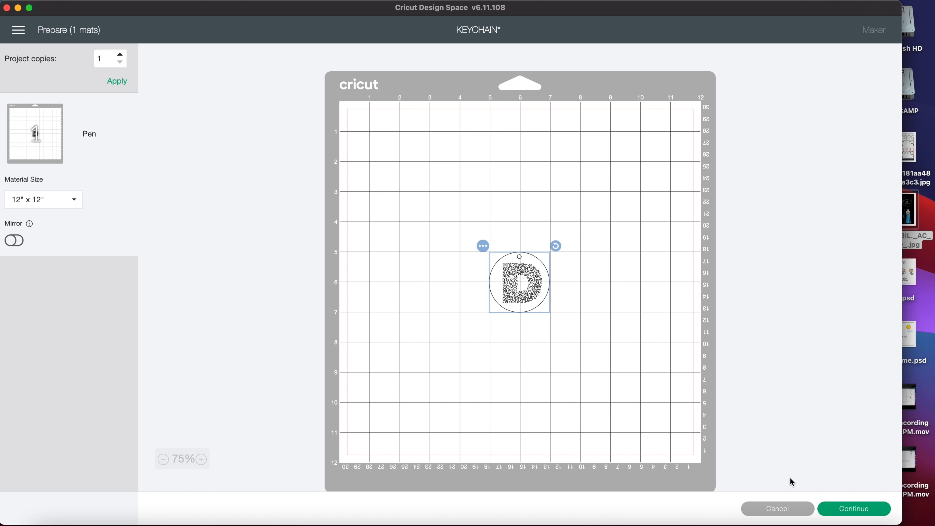
- Continue to the machine setup and set the base material to Infusible Ink Transfer Sheet
left_click(846, 508)
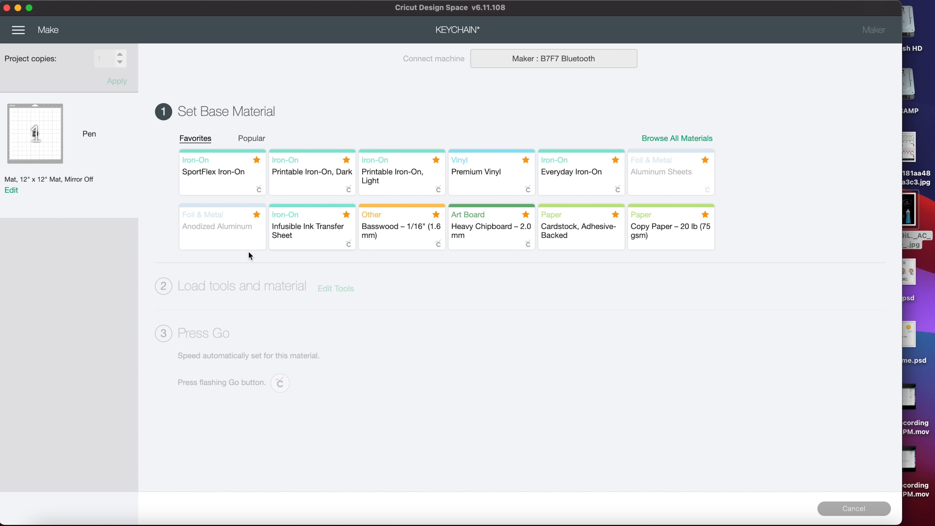
left_click(310, 231)
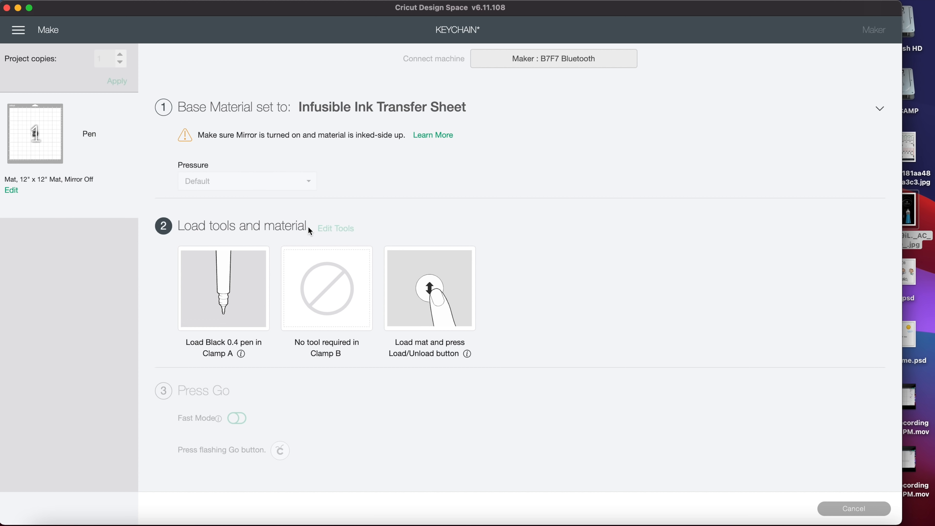